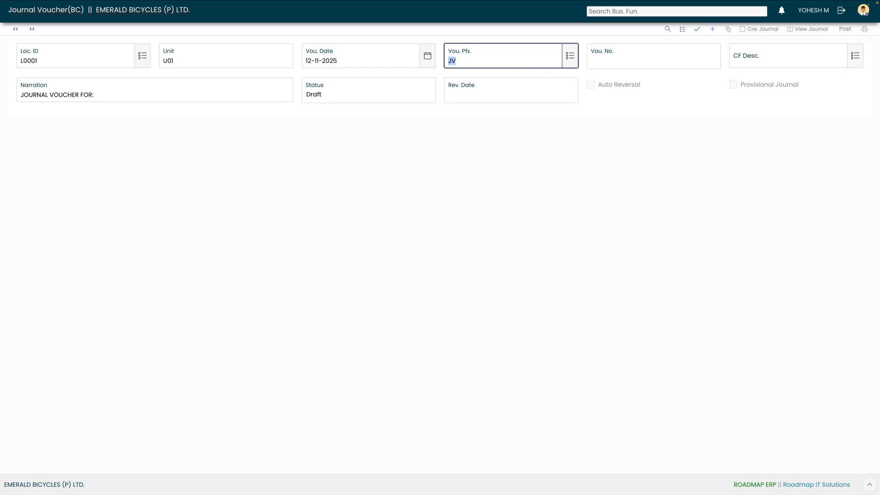
Choose GEN from the CF description lookup and save the voucher header.
{"action": "key", "text": "Tab"}
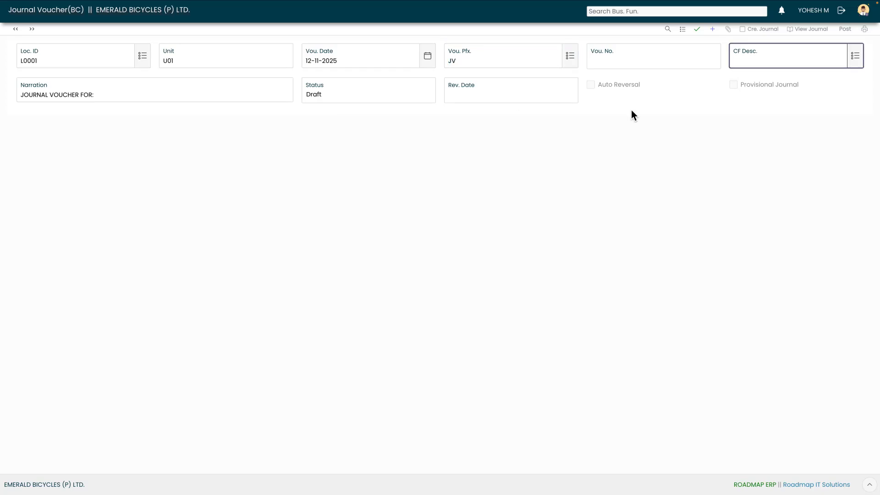
{"action": "left_click", "coordinate": [855, 57]}
{"action": "left_click", "coordinate": [420, 245]}
{"action": "left_click", "coordinate": [697, 28]}
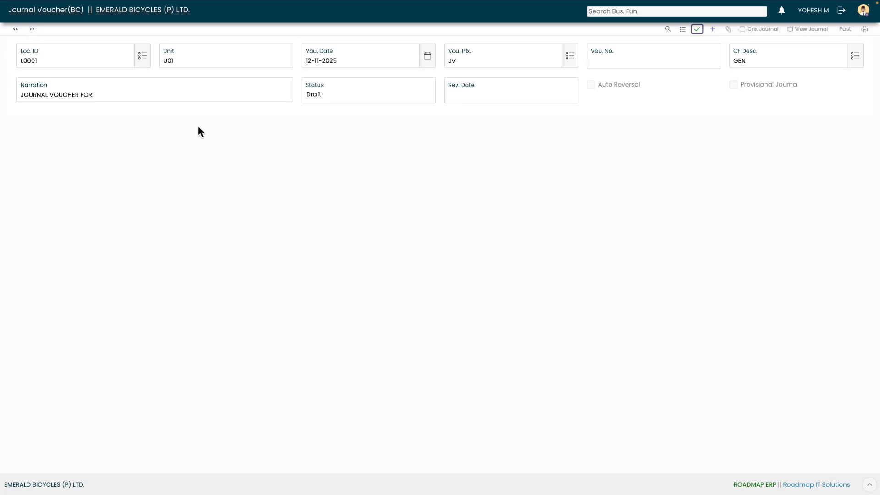
Add a line searched by 'smart' for SMART LIFE CYCLE AND TRADERS(AR) with CPC GENERAL, then save it.
{"action": "left_click", "coordinate": [190, 95]}
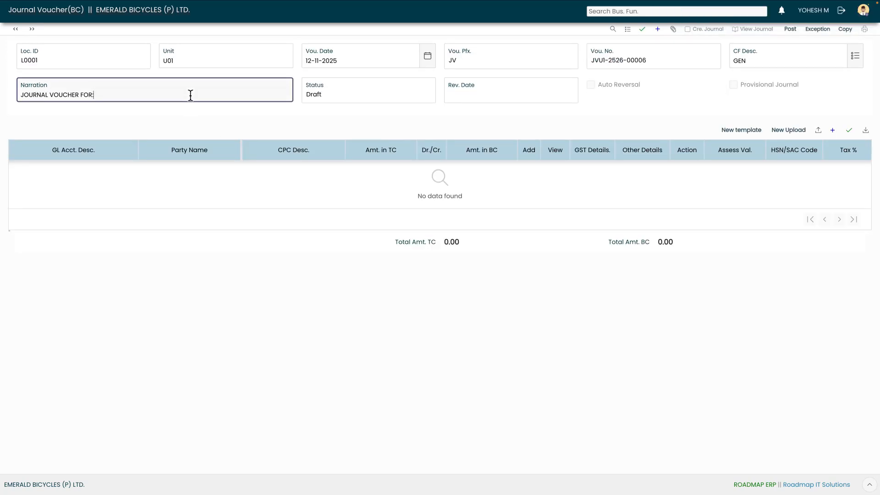
{"action": "left_click", "coordinate": [834, 132]}
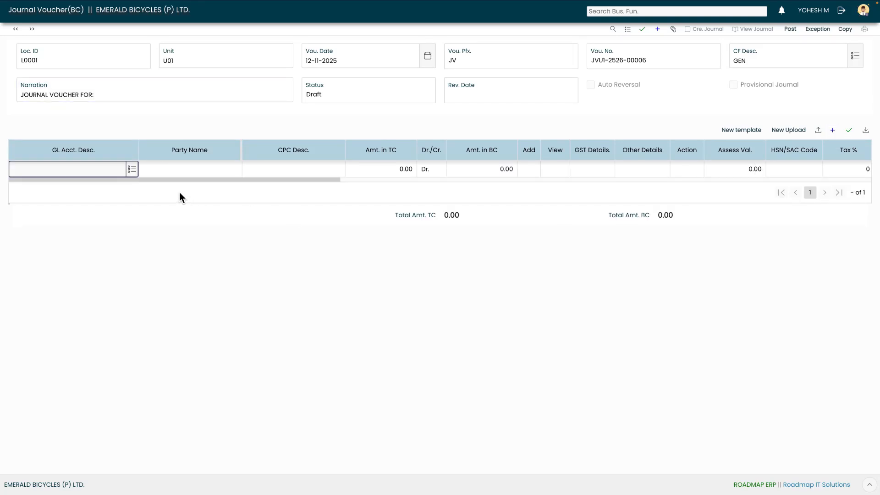
{"action": "left_click", "coordinate": [132, 169]}
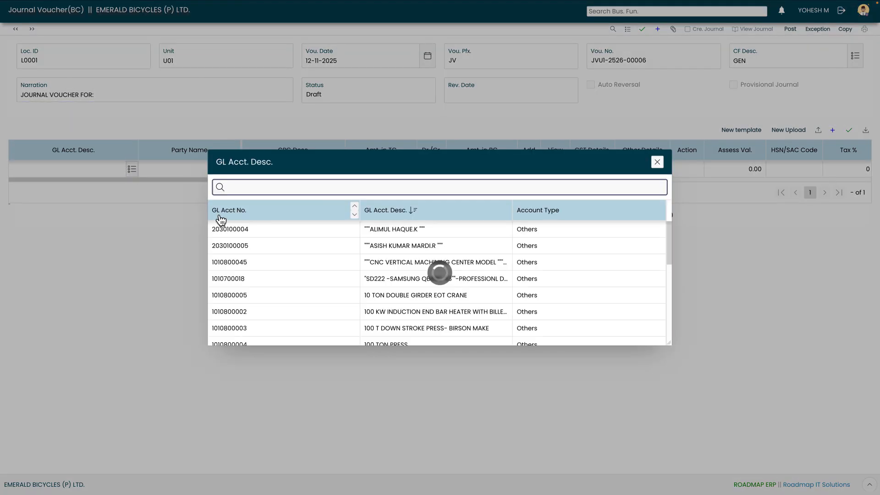
{"action": "type", "text": "smart"}
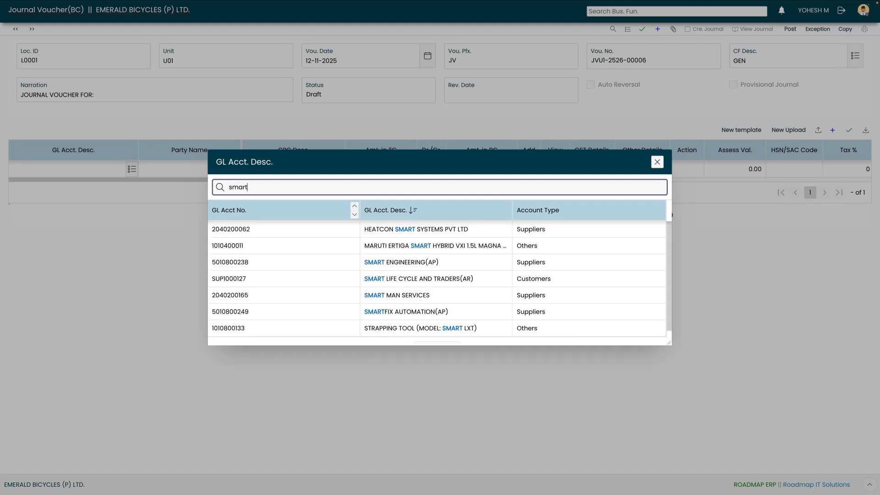
{"action": "double_click", "coordinate": [385, 279]}
{"action": "key", "text": "Tab"}
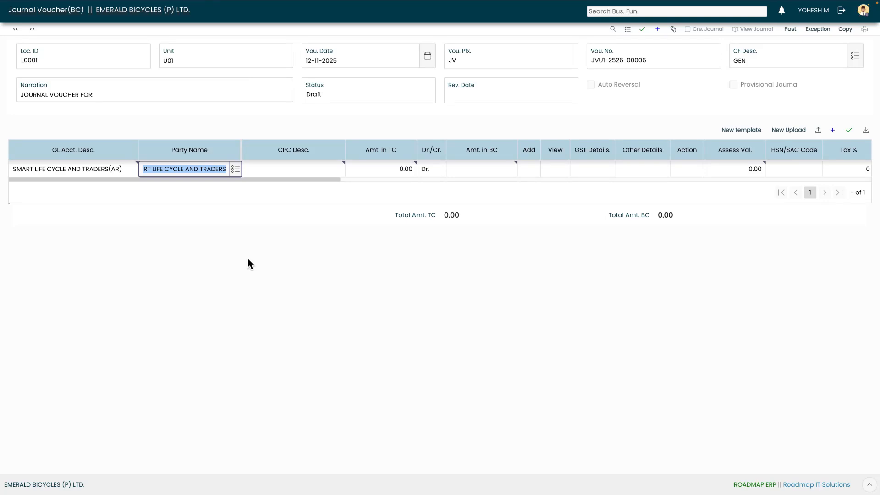
{"action": "key", "text": "Tab"}
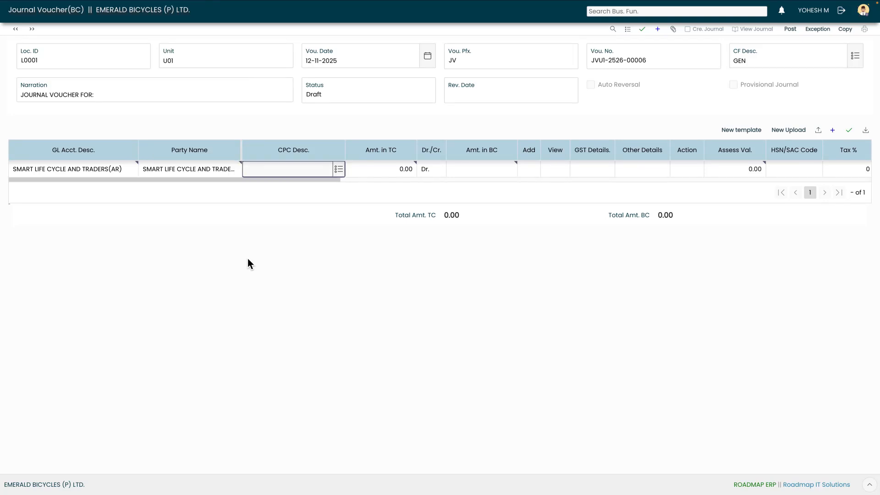
{"action": "left_click", "coordinate": [339, 170]}
{"action": "double_click", "coordinate": [350, 232]}
{"action": "key", "text": "Tab"}
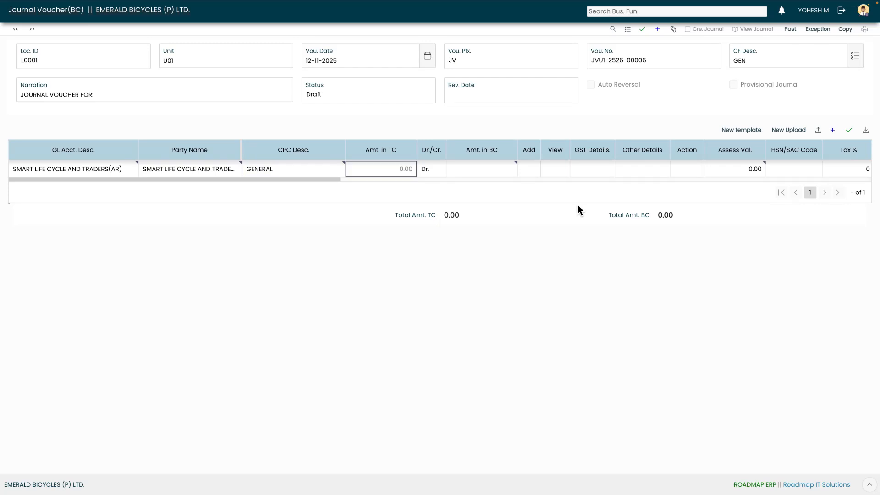
{"action": "left_click", "coordinate": [850, 132]}
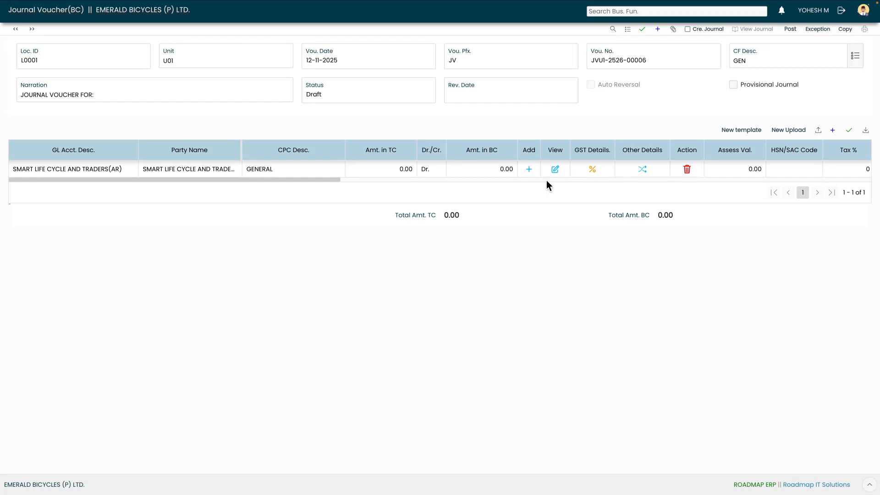
Settle the party line against pending receivable CNOT-2526-00005 with a receipt amount of 1000.
{"action": "left_click", "coordinate": [530, 171]}
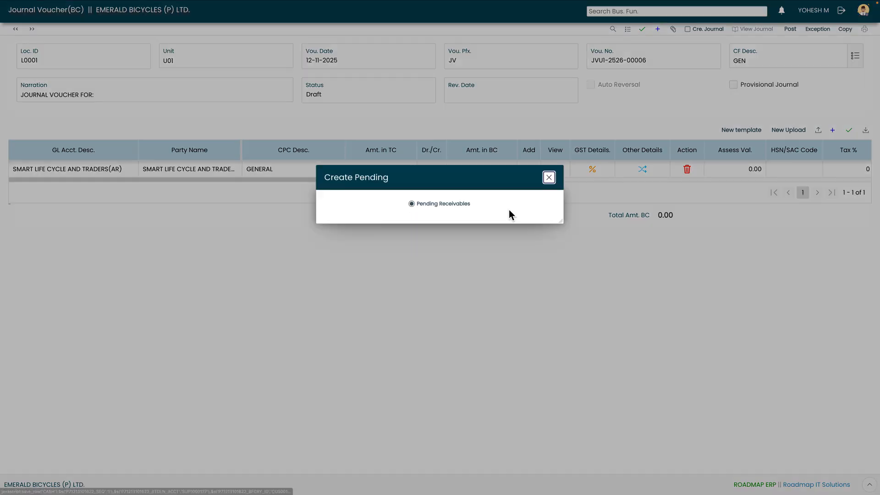
{"action": "left_click", "coordinate": [429, 205]}
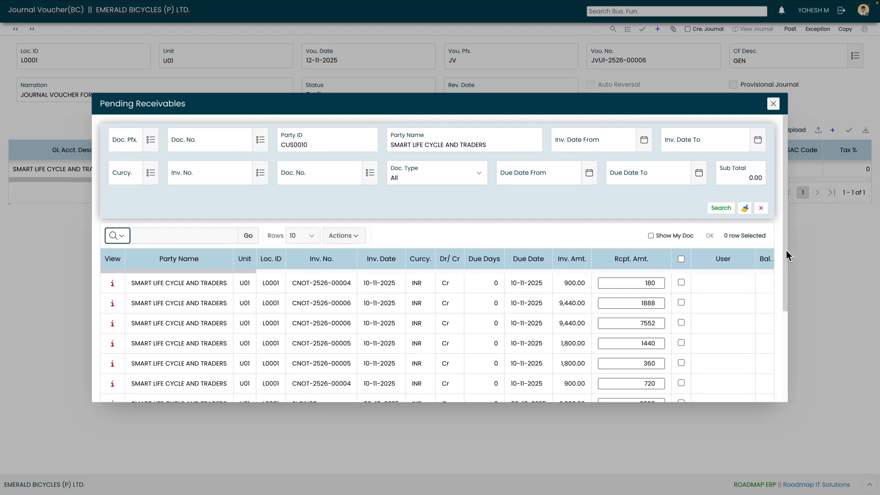
{"action": "left_click_drag", "start_coordinate": [786, 251], "coordinate": [780, 318]}
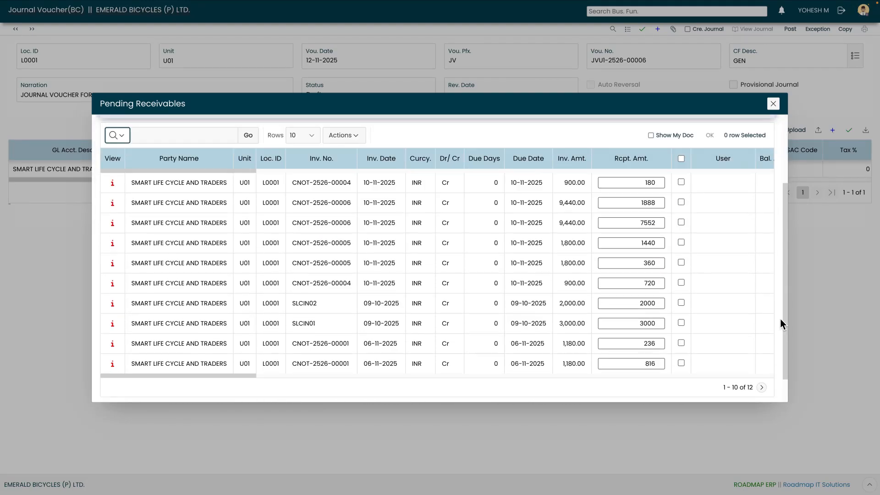
{"action": "left_click", "coordinate": [653, 243]}
{"action": "type", "text": "1000"}
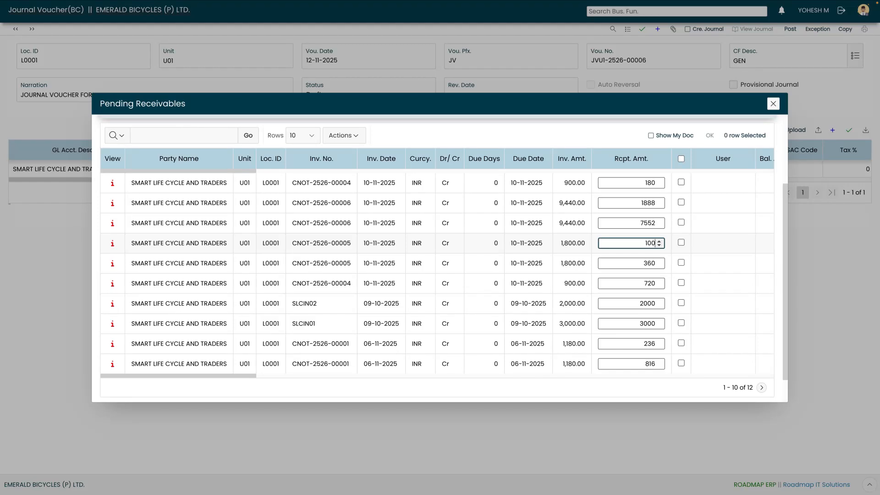
{"action": "left_click", "coordinate": [681, 242]}
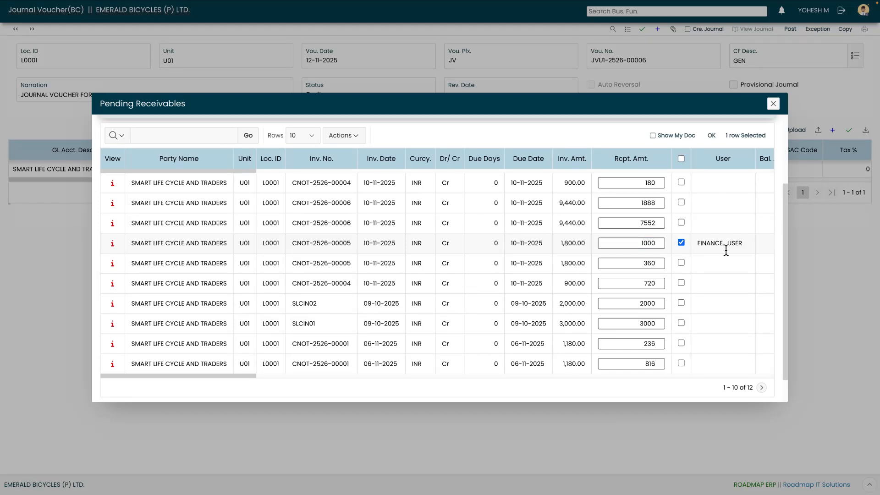
{"action": "scroll", "coordinate": [739, 159], "scroll_direction": "down", "scroll_amount": 1}
{"action": "left_click", "coordinate": [711, 126]}
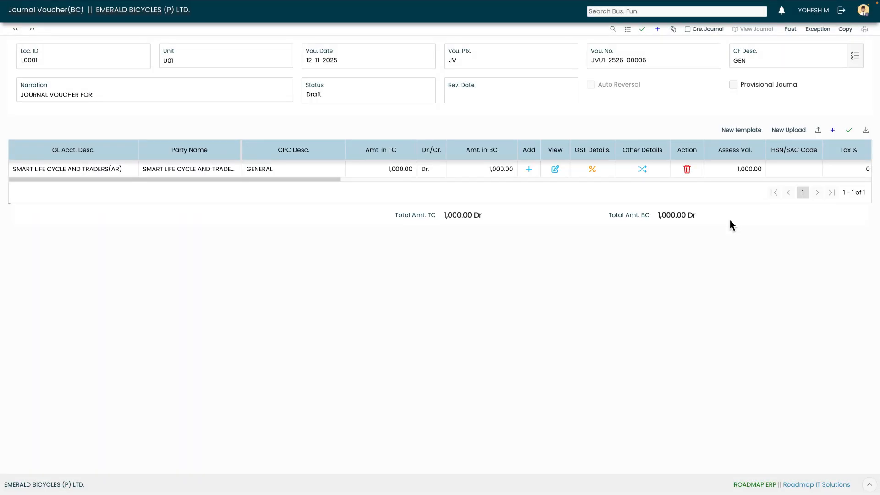
Add and save a 1000 credit line for the ADMINISTRATIVE CHARGES account.
{"action": "left_click", "coordinate": [832, 131]}
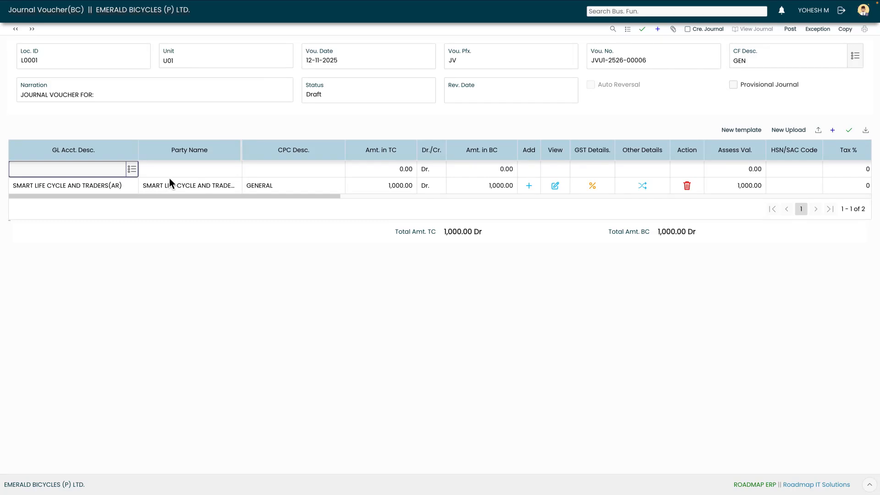
{"action": "left_click", "coordinate": [132, 169]}
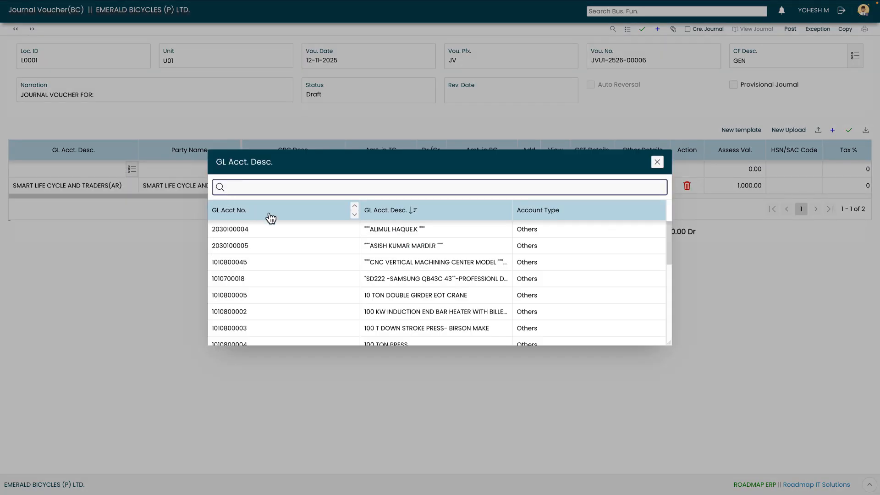
{"action": "type", "text": "adm"}
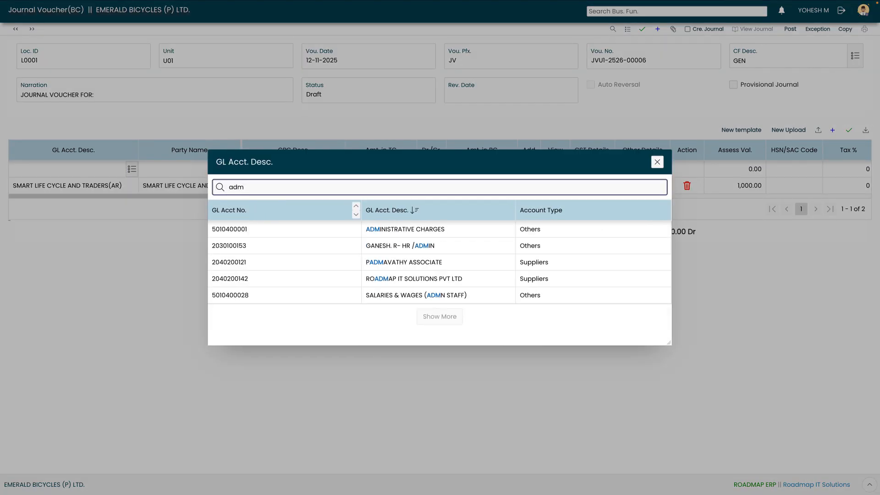
{"action": "left_click", "coordinate": [370, 229]}
{"action": "key", "text": "Tab"}
{"action": "key", "text": "Tab"}
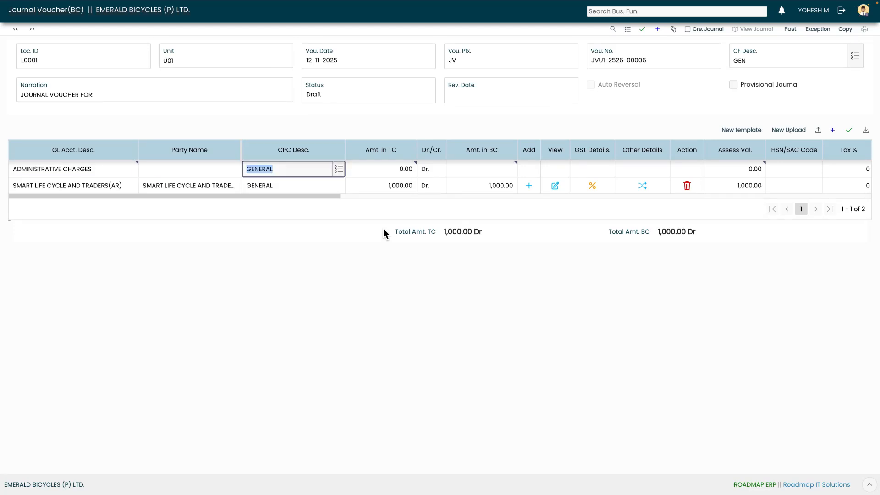
{"action": "key", "text": "Tab"}
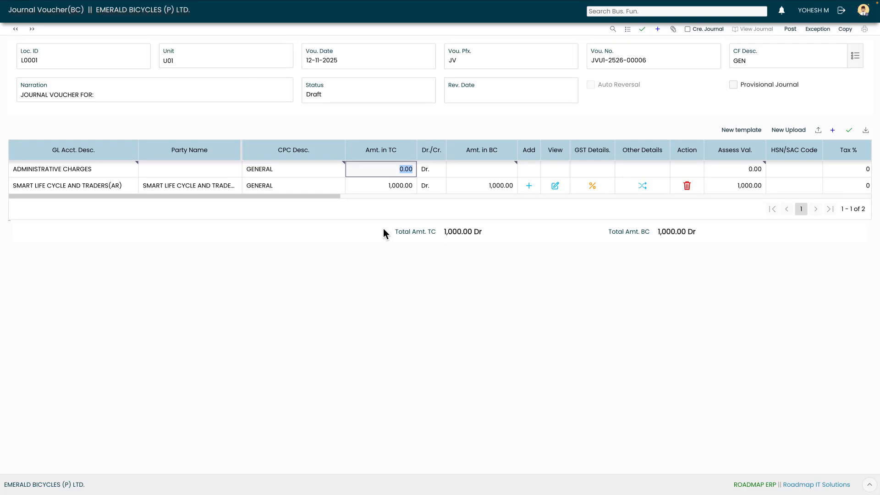
{"action": "type", "text": "1000"}
{"action": "left_click", "coordinate": [433, 170]}
{"action": "left_click", "coordinate": [432, 170]}
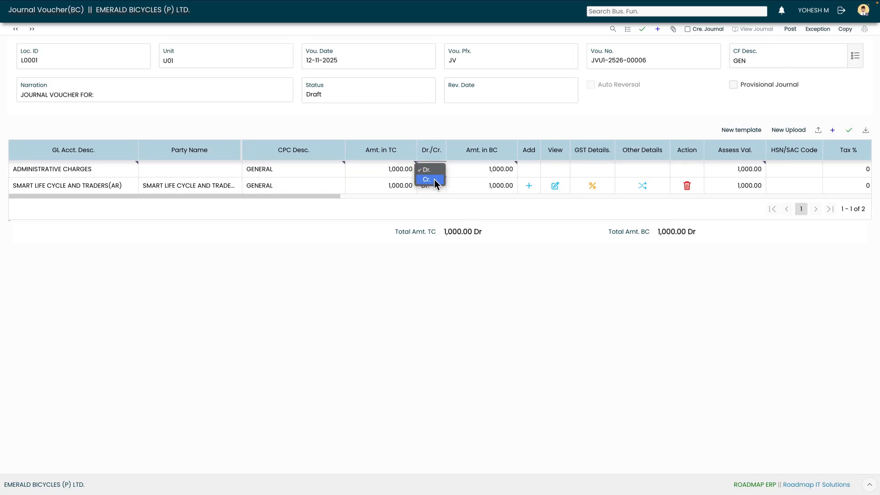
{"action": "left_click", "coordinate": [851, 132]}
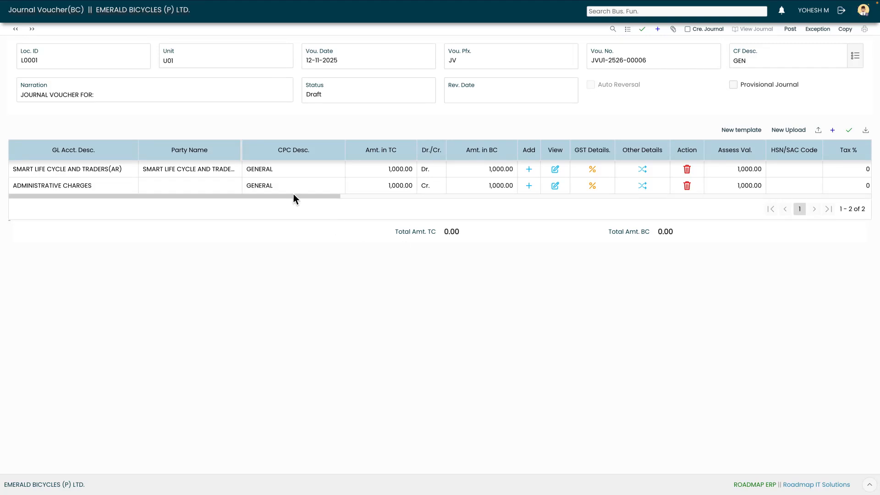
Assign the Packing Charges HSN/SAC code at 18% tax to the charges line and save the lines.
{"action": "left_click_drag", "start_coordinate": [294, 199], "coordinate": [347, 199]}
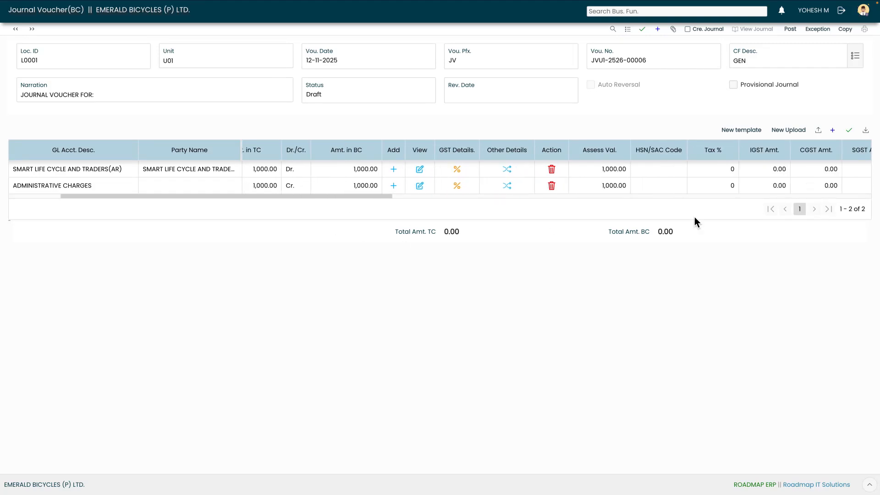
{"action": "left_click", "coordinate": [670, 192]}
{"action": "left_click", "coordinate": [672, 191]}
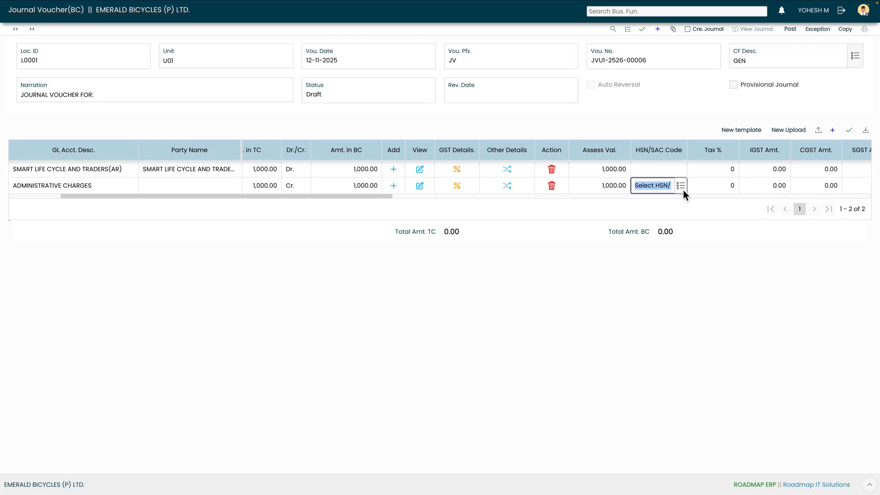
{"action": "left_click", "coordinate": [682, 186]}
{"action": "left_click", "coordinate": [371, 346]}
{"action": "key", "text": "Tab"}
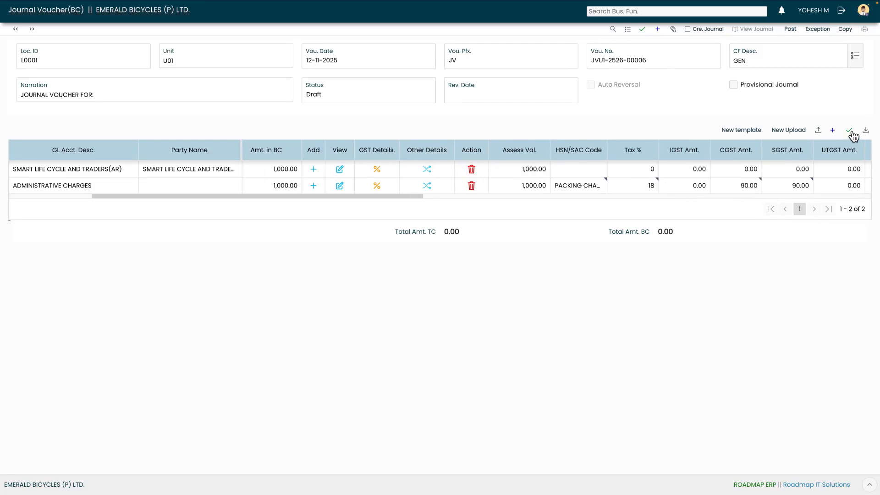
{"action": "left_click", "coordinate": [850, 131]}
{"action": "left_click", "coordinate": [593, 186]}
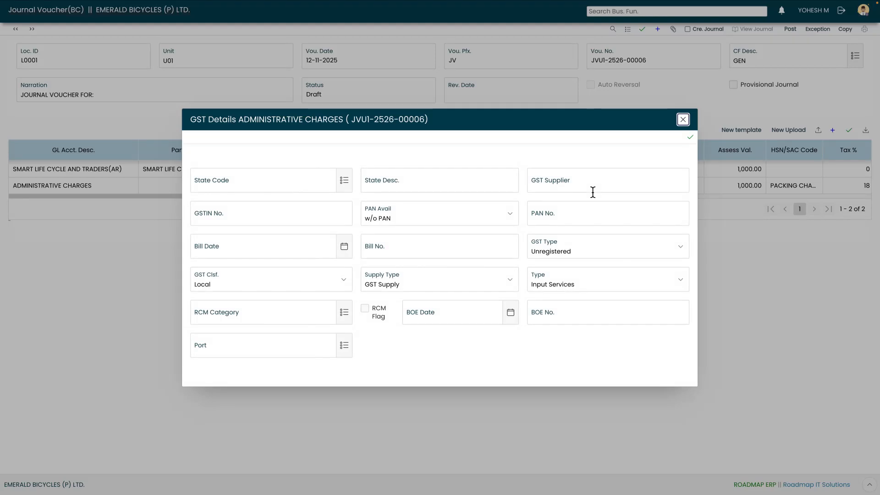
Set GST state code 33 (TAMIL NADU) and supplier BICYCLE TRADERS with its GSTIN.
{"action": "left_click", "coordinate": [349, 184]}
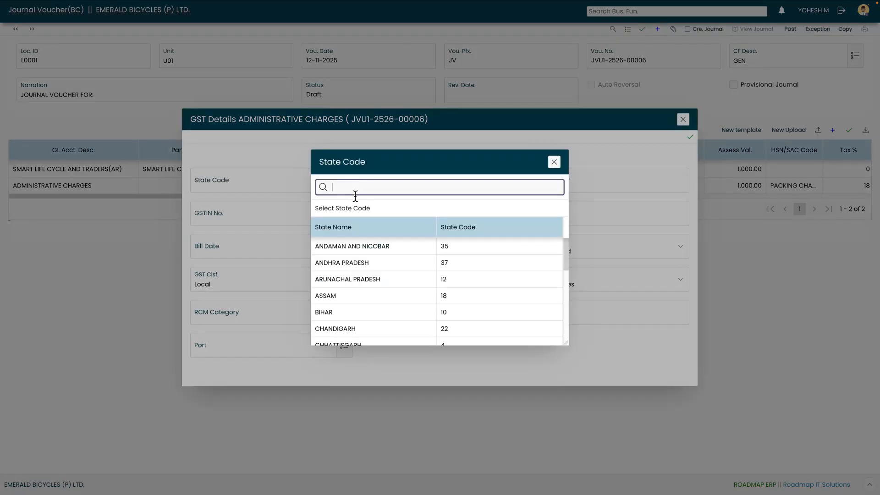
{"action": "type", "text": "33"}
{"action": "left_click", "coordinate": [360, 249]}
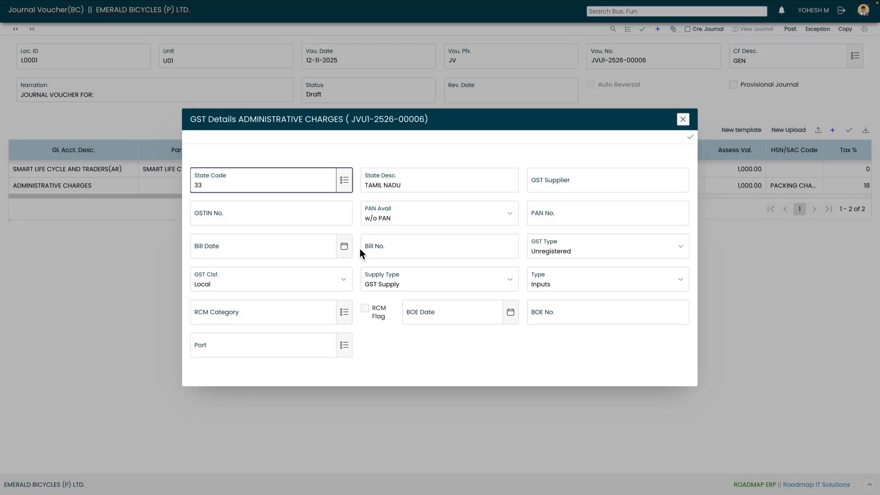
{"action": "key", "text": "Tab"}
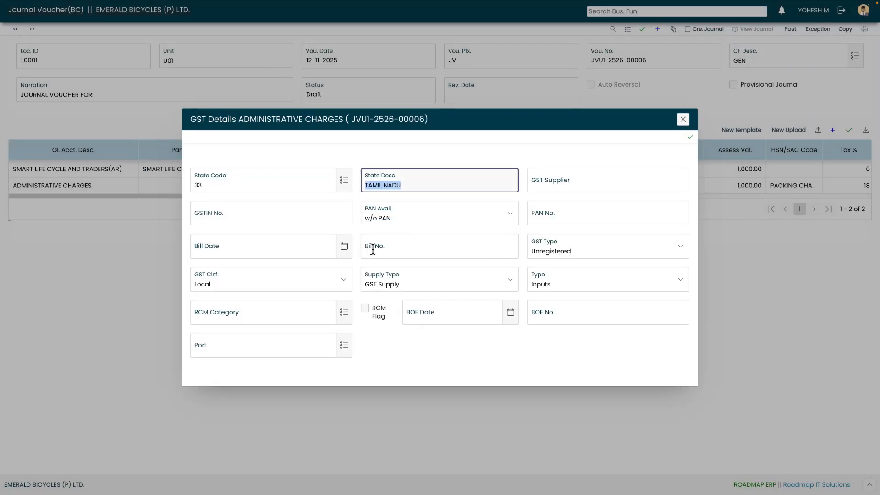
{"action": "key", "text": "Tab"}
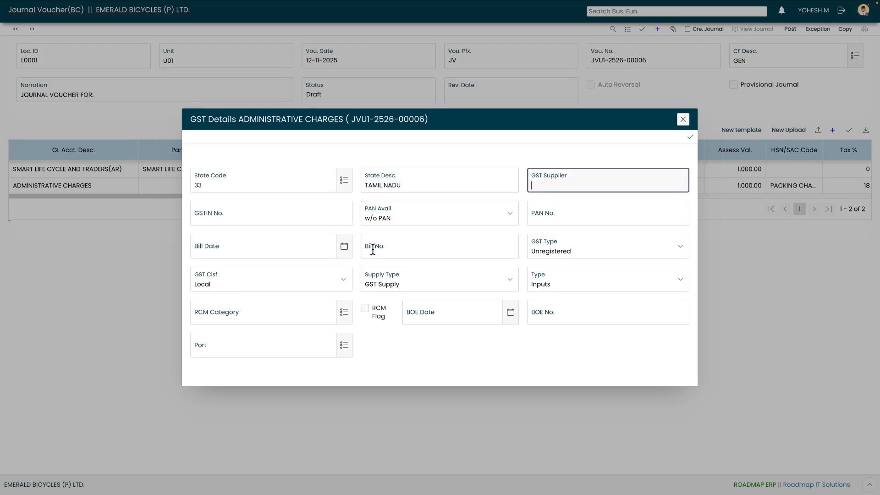
{"action": "type", "text": "BICYCLE TRADERS"}
{"action": "key", "text": "Tab"}
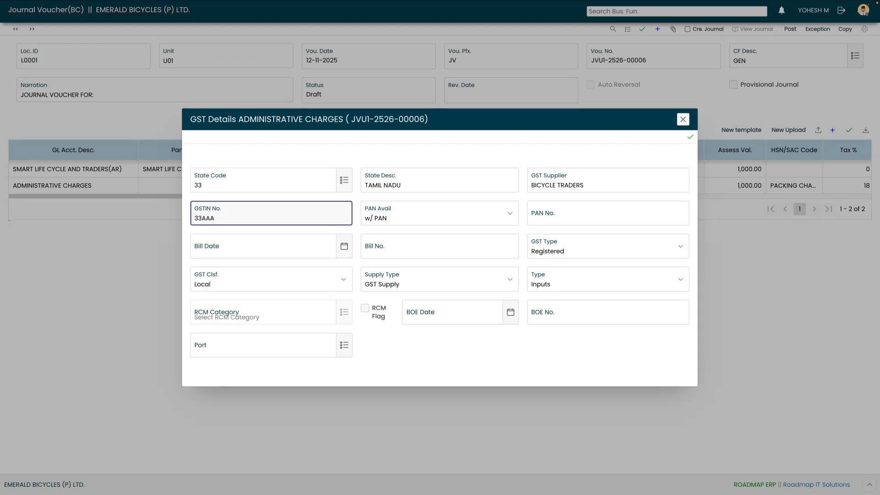
{"action": "key", "text": "Tab"}
{"action": "key", "text": "Tab"}
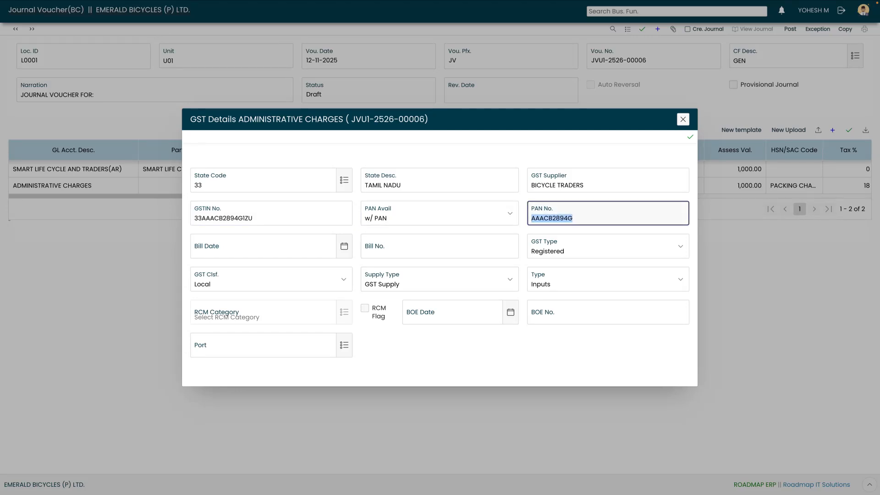
Enter bill date 12-11-2025 and bill number BIT001, then save the GST details.
{"action": "key", "text": "Tab"}
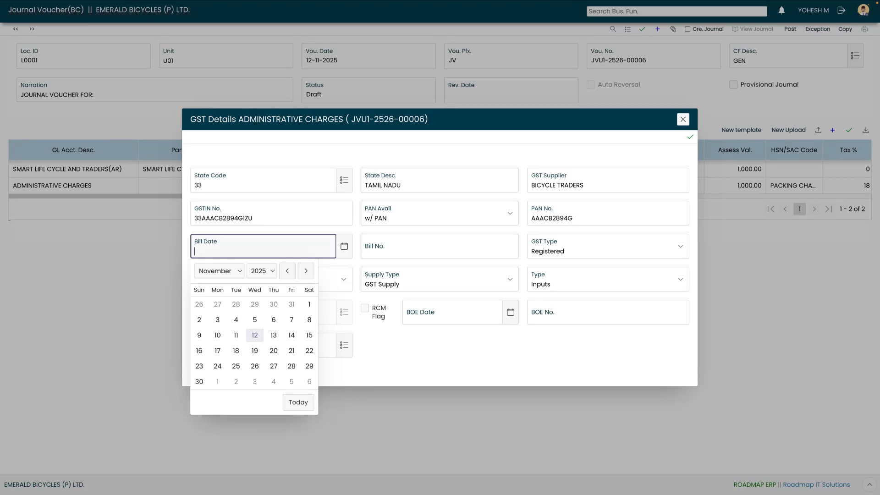
{"action": "left_click", "coordinate": [255, 337]}
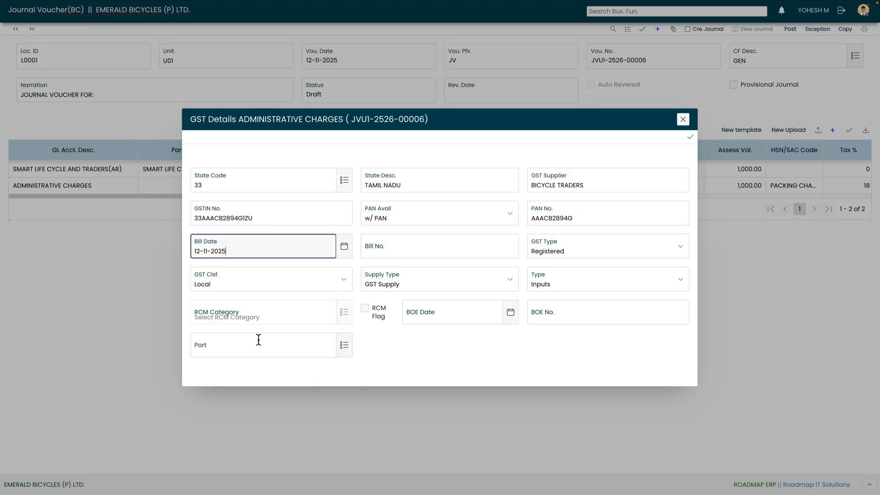
{"action": "key", "text": "Tab"}
{"action": "type", "text": "BIT001"}
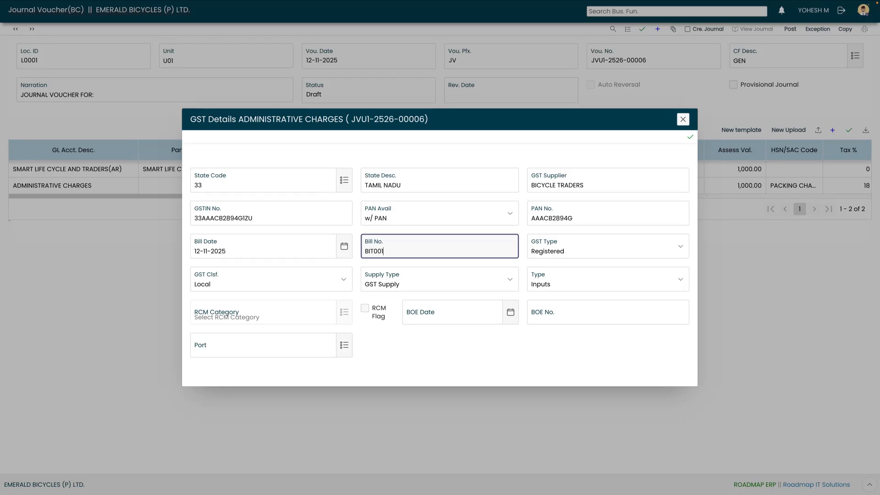
{"action": "key", "text": "Tab"}
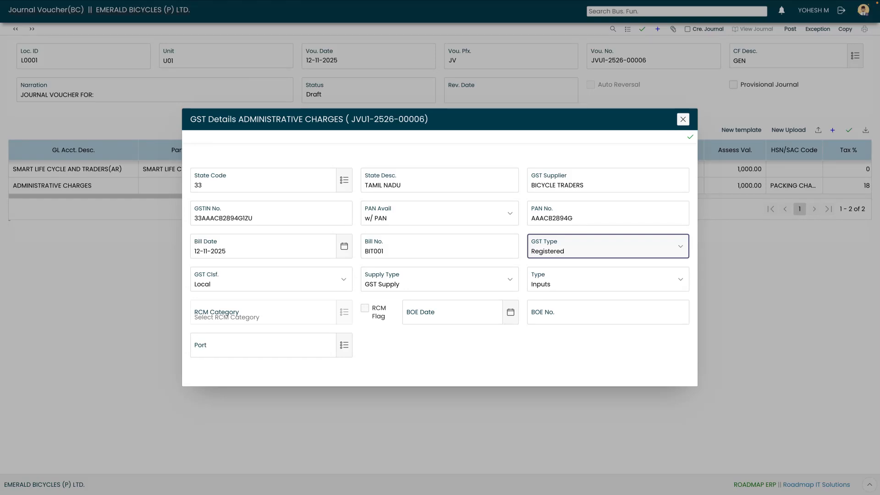
{"action": "key", "text": "Tab"}
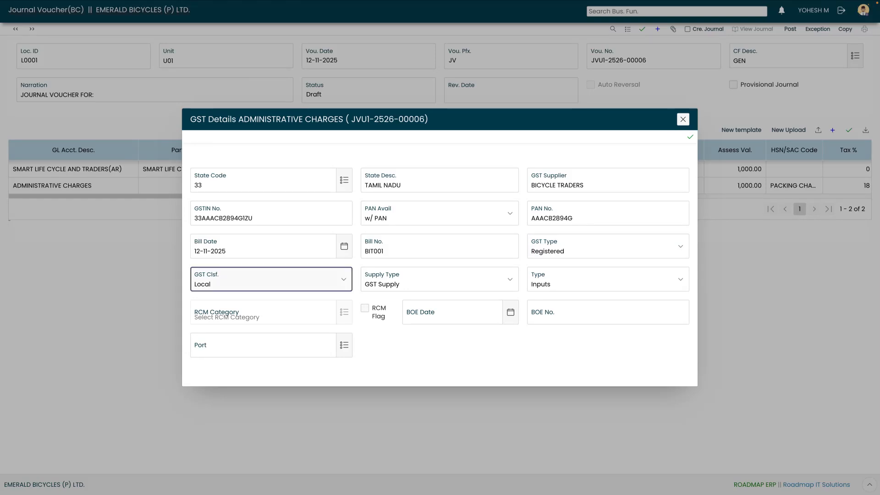
{"action": "left_click", "coordinate": [691, 138]}
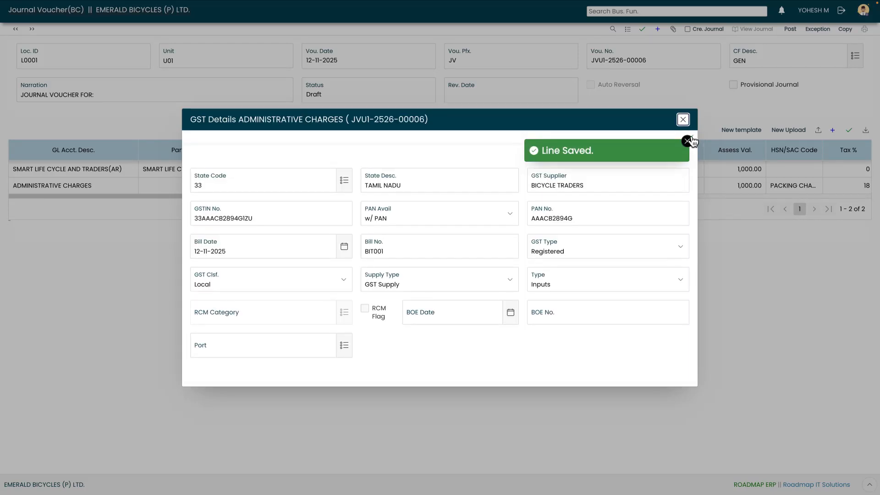
Create the voucher's journal and preview the 1,180.00 entries with CGST and SGST inputs.
{"action": "left_click", "coordinate": [684, 120]}
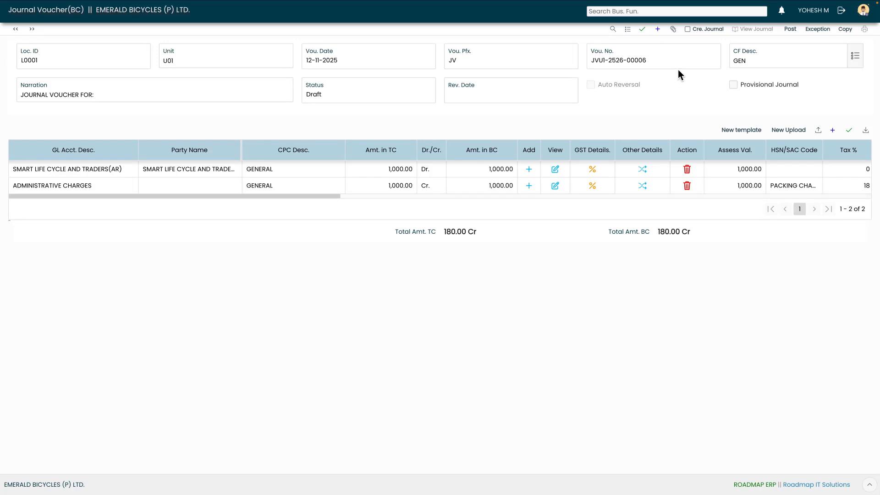
{"action": "left_click", "coordinate": [690, 31]}
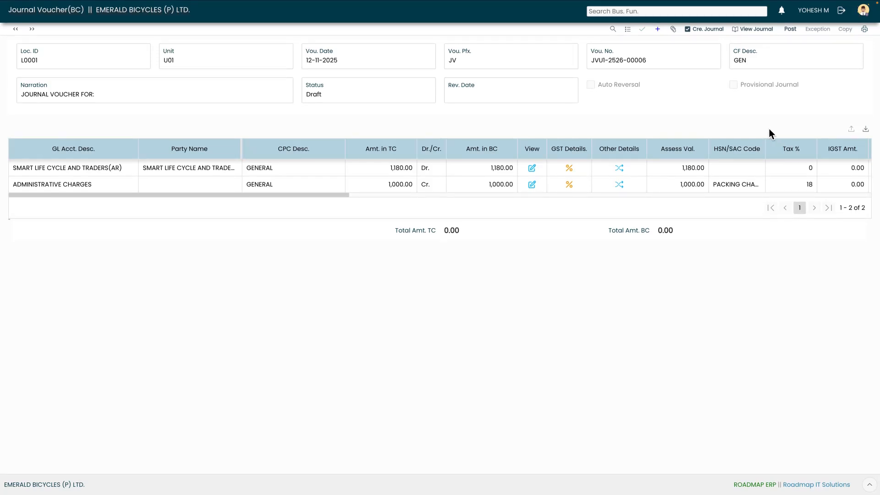
{"action": "left_click", "coordinate": [749, 31]}
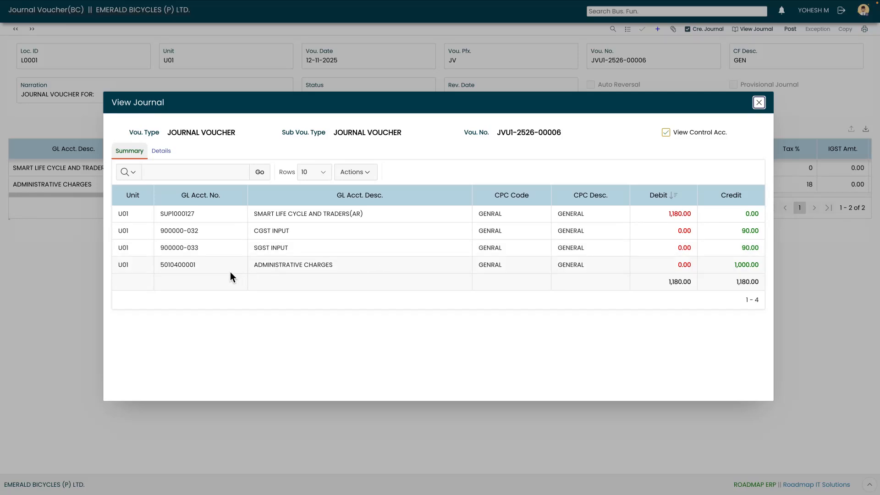
{"action": "left_click", "coordinate": [759, 103]}
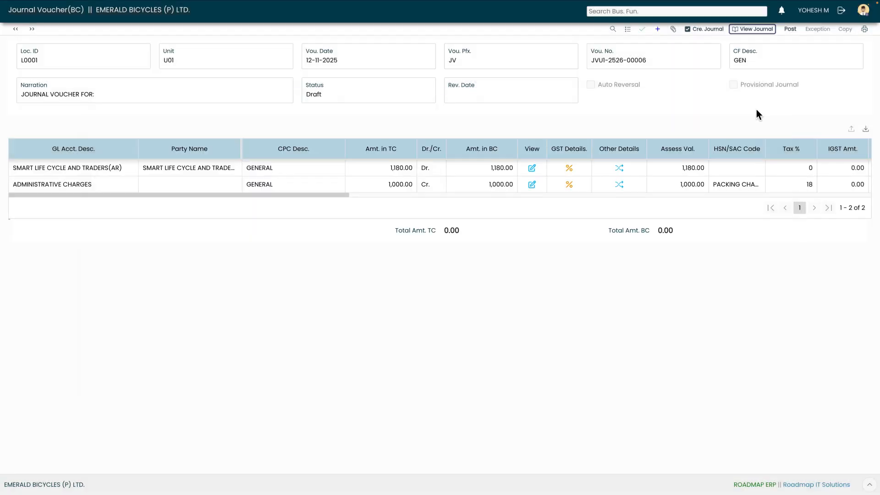
Post the journal voucher and confirm forwarding it for approval.
{"action": "left_click", "coordinate": [792, 30]}
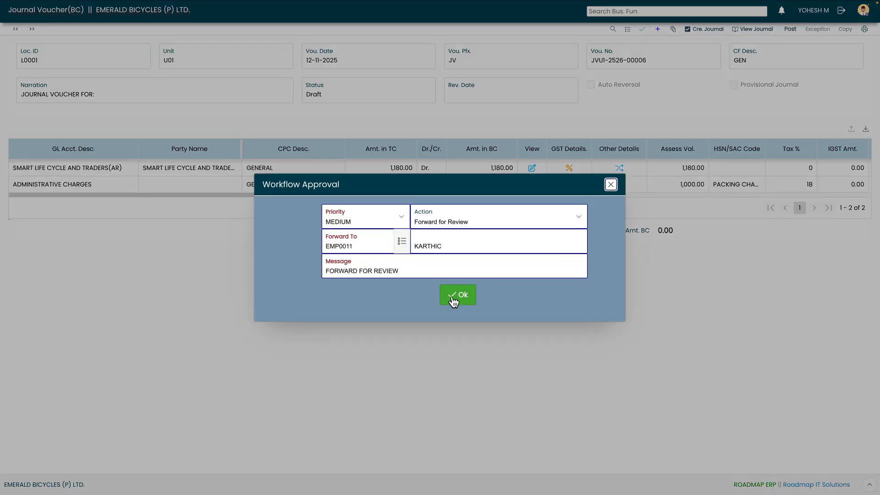
{"action": "left_click", "coordinate": [454, 299]}
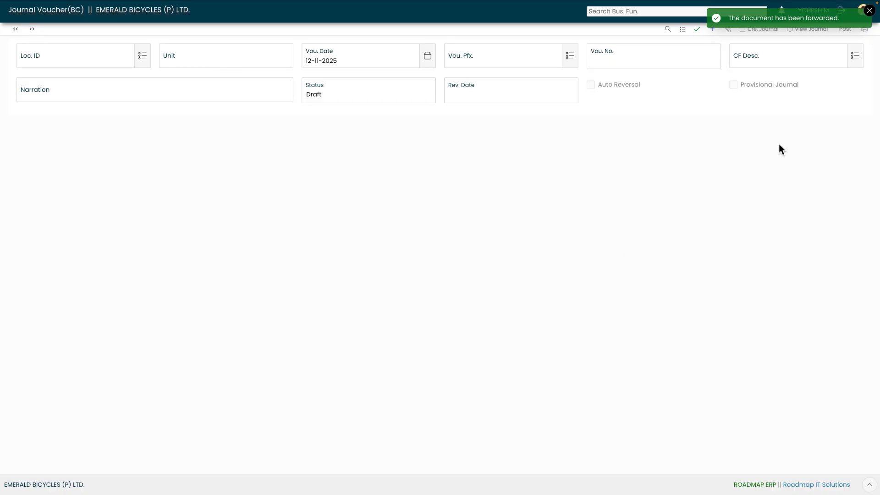
{"action": "left_click", "coordinate": [869, 11]}
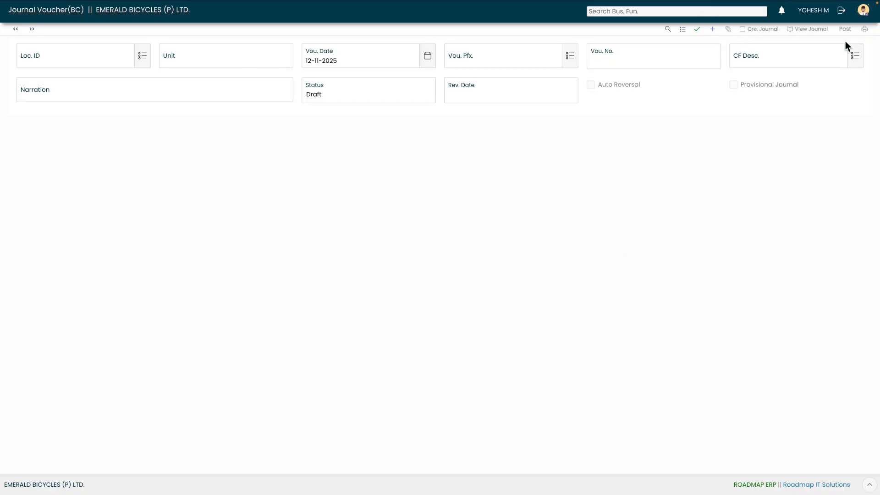
Sign in as finance supervisor E_SUP and open the documents awaiting approval.
{"action": "left_click", "coordinate": [841, 11]}
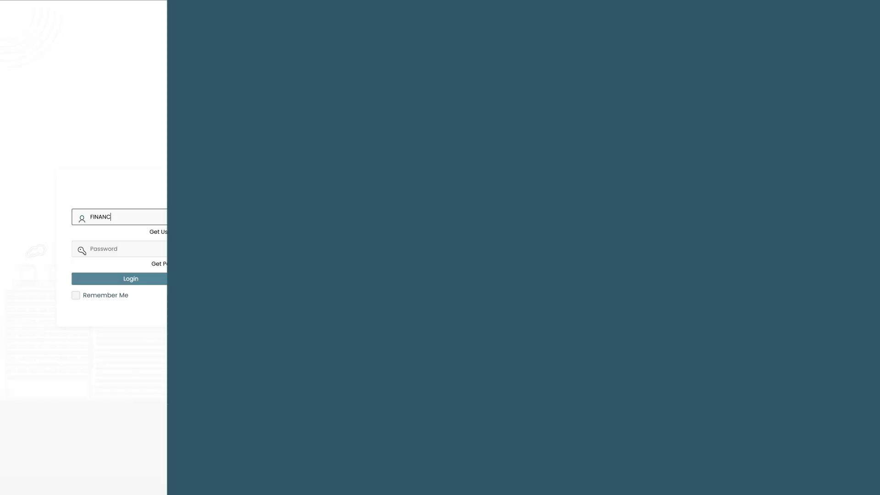
{"action": "type", "text": "E_SUP"}
{"action": "key", "text": "Tab"}
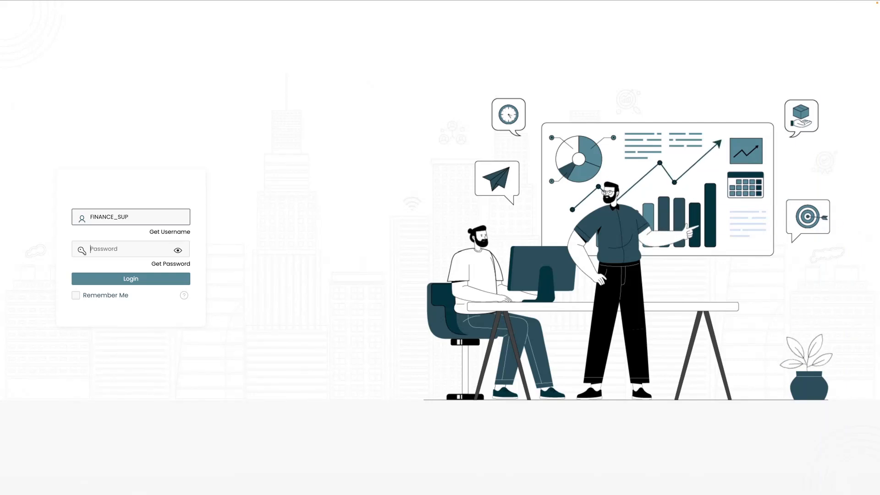
{"action": "type", "text": "•••••••••"}
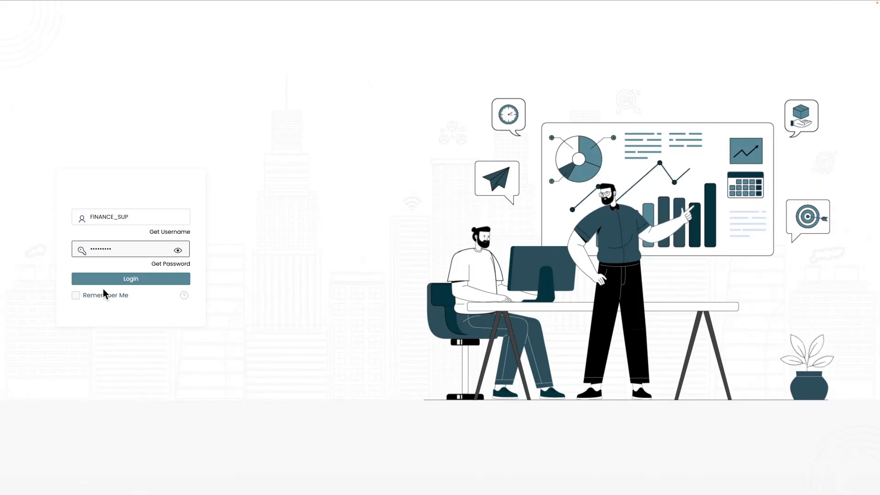
{"action": "left_click", "coordinate": [136, 279]}
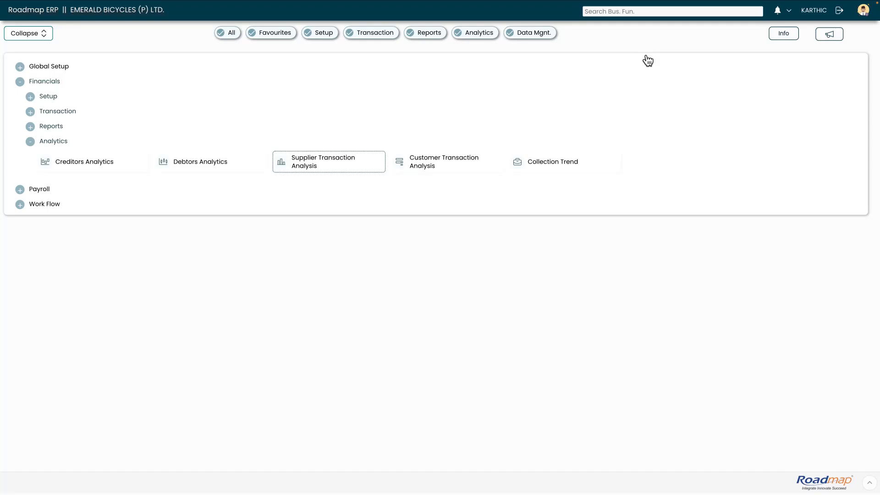
{"action": "left_click", "coordinate": [789, 11]}
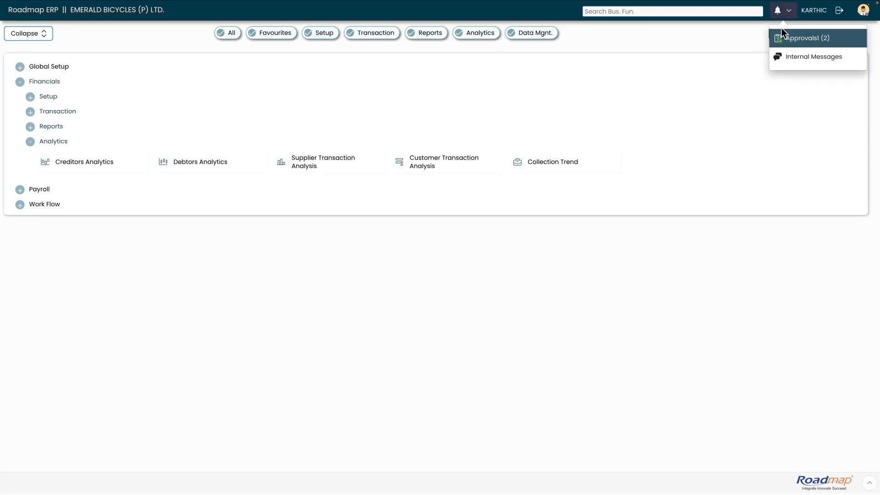
{"action": "left_click", "coordinate": [791, 42]}
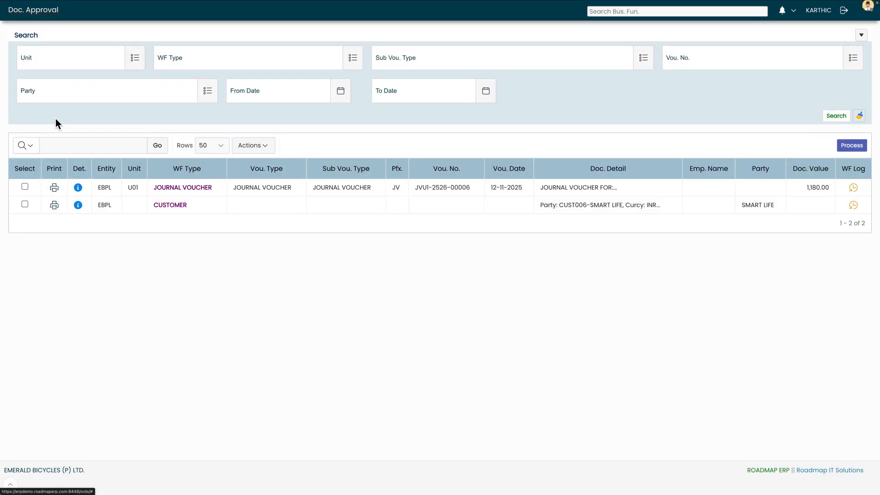
Review the journal voucher's details, then return to the approval list.
{"action": "left_click", "coordinate": [75, 189]}
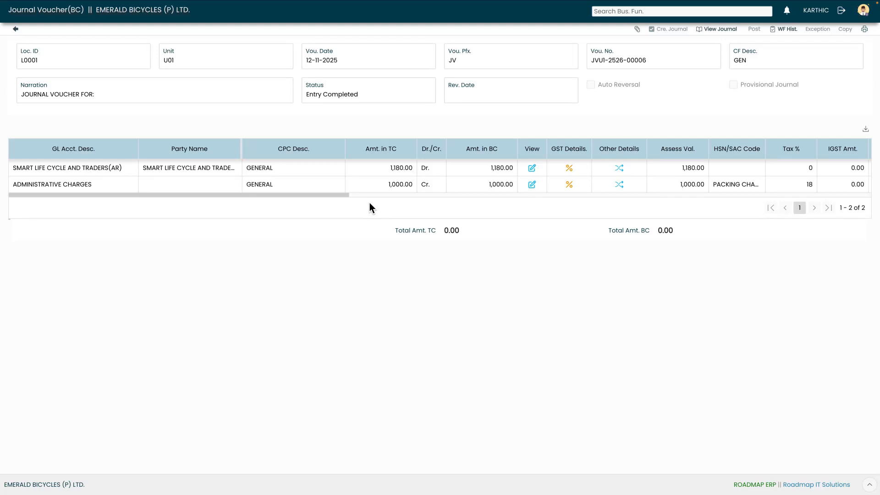
{"action": "mouse_move", "coordinate": [345, 197]}
{"action": "left_mouse_down"}
{"action": "mouse_move", "coordinate": [376, 199]}
{"action": "mouse_move", "coordinate": [333, 199]}
{"action": "left_mouse_up"}
{"action": "left_click", "coordinate": [19, 31]}
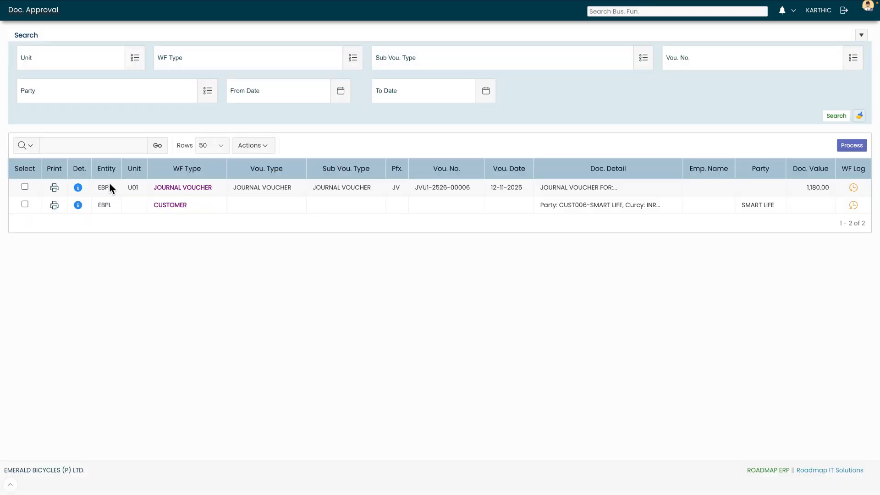
Forward the selected voucher to the HOD with the message FOR APPROVE.
{"action": "left_click", "coordinate": [25, 187]}
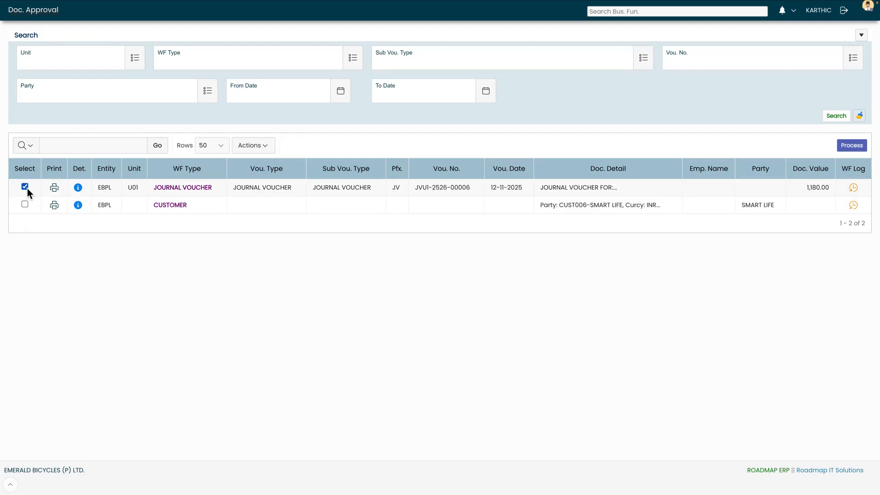
{"action": "left_click", "coordinate": [852, 146]}
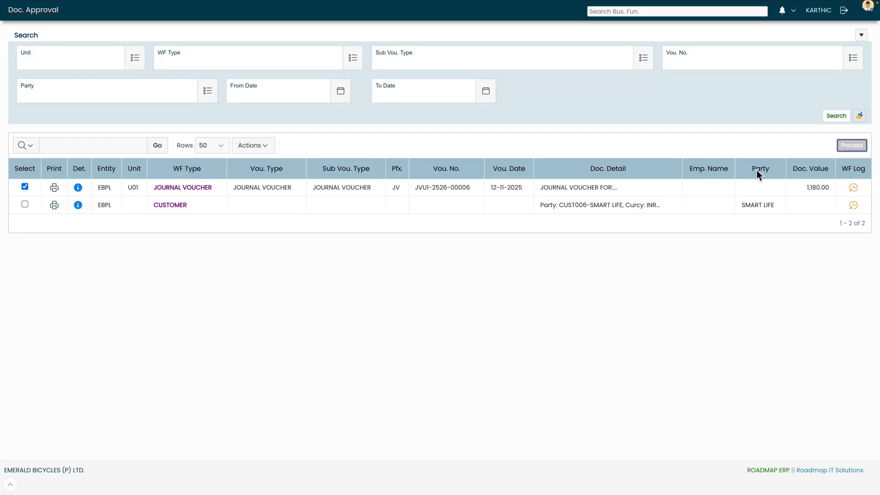
{"action": "left_click", "coordinate": [395, 202]}
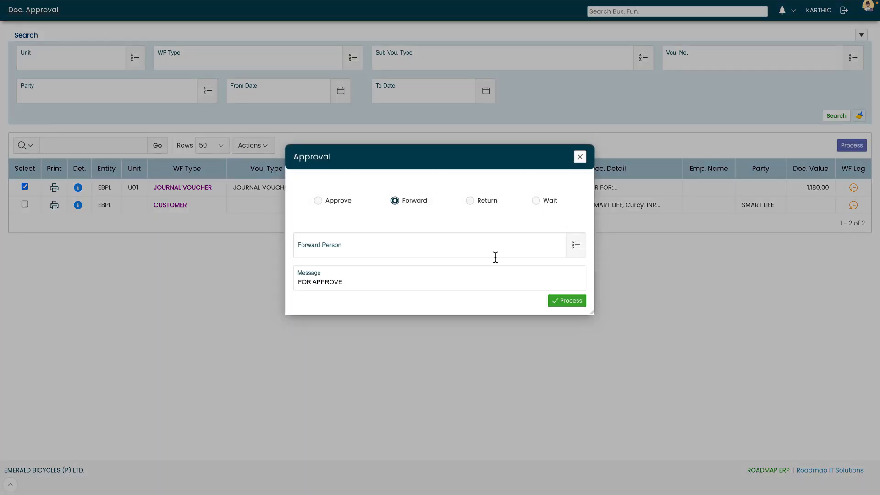
{"action": "left_click", "coordinate": [579, 248]}
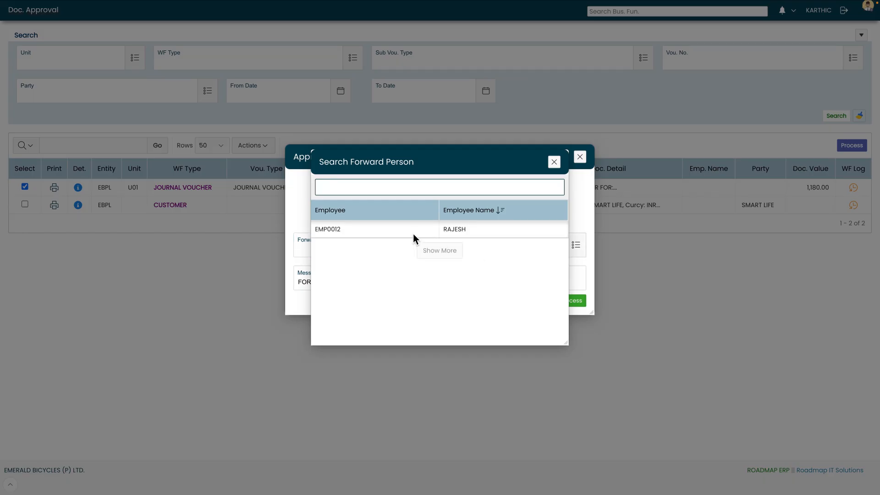
{"action": "left_click", "coordinate": [414, 233]}
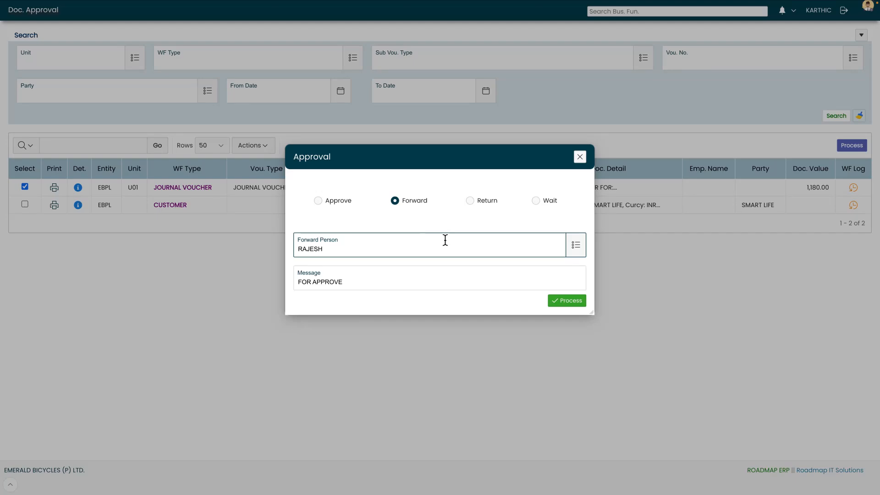
{"action": "left_click", "coordinate": [572, 302]}
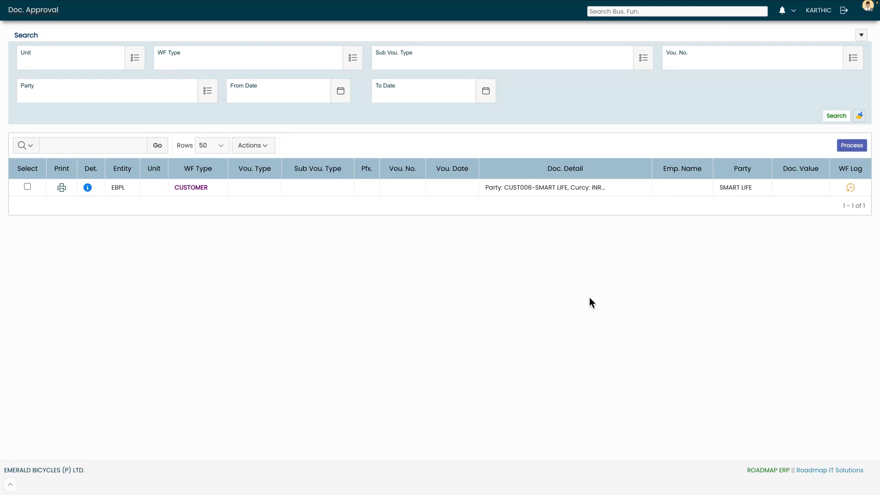
Sign in as FIN_HOD and open the documents awaiting approval.
{"action": "left_click", "coordinate": [845, 13]}
{"action": "type", "text": "FIN_HOD"}
{"action": "key", "text": "Tab"}
{"action": "type", "text": "•••••••••"}
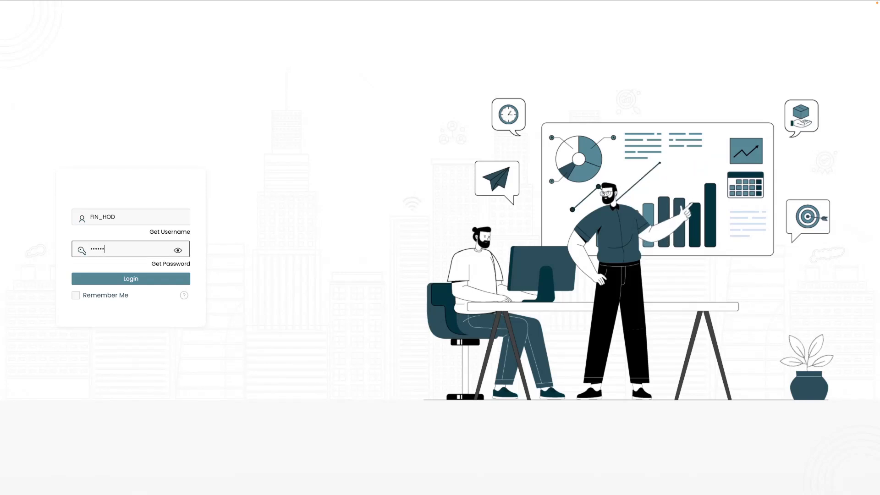
{"action": "left_click", "coordinate": [145, 281]}
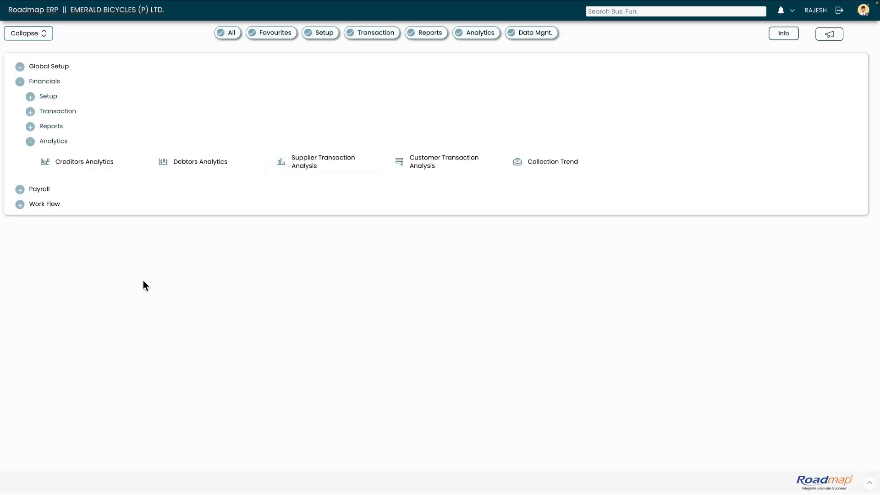
{"action": "left_click", "coordinate": [793, 14]}
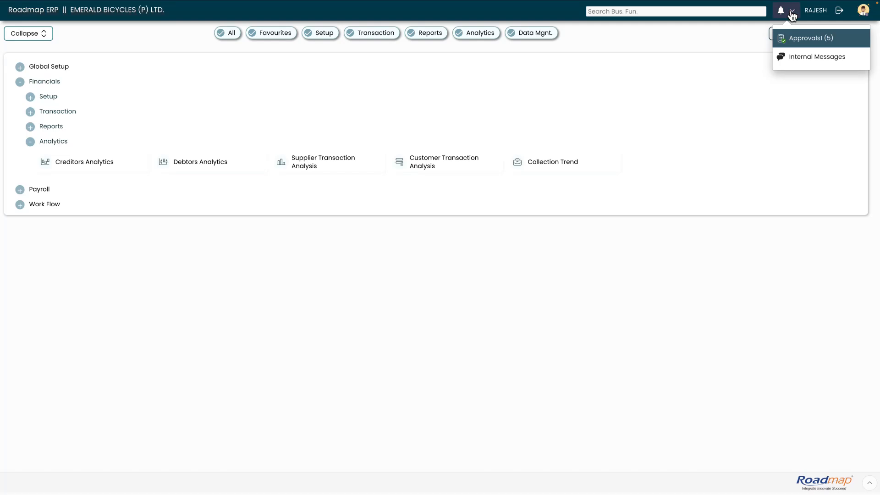
{"action": "left_click", "coordinate": [800, 38]}
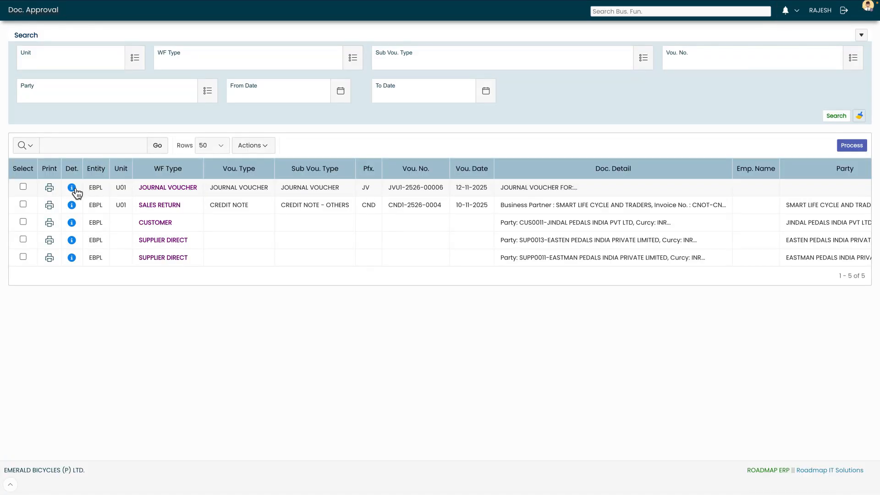
{"action": "left_click", "coordinate": [323, 179]}
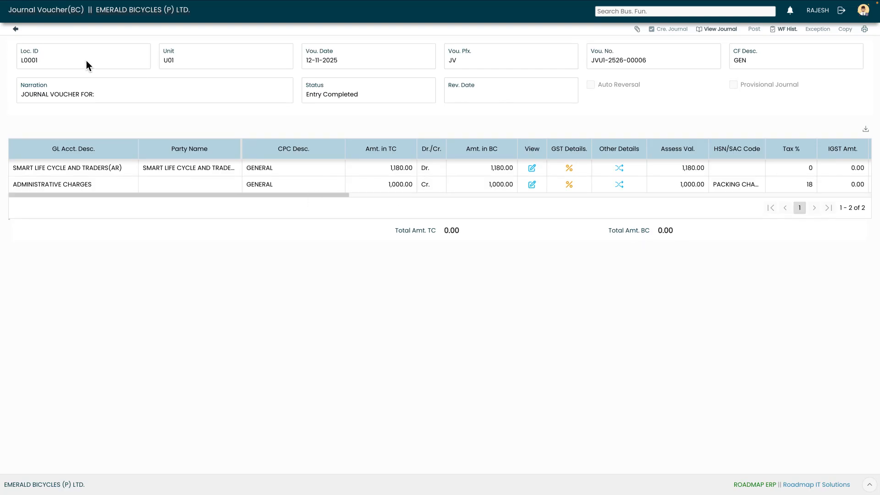
{"action": "left_click", "coordinate": [16, 29]}
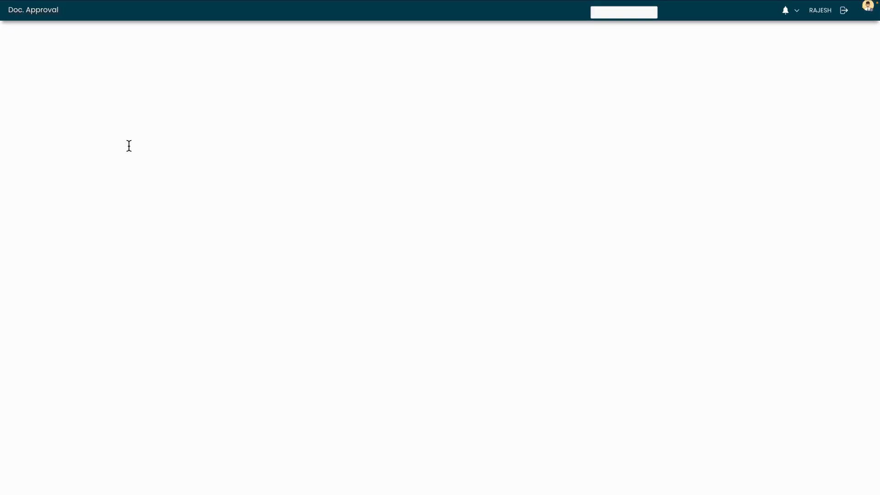
{"action": "left_click", "coordinate": [23, 186]}
{"action": "left_click", "coordinate": [852, 146]}
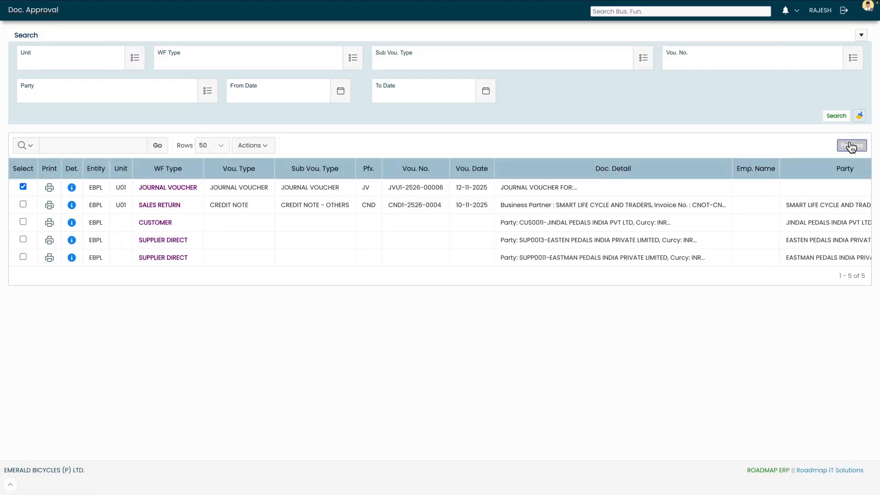
{"action": "left_click", "coordinate": [318, 201]}
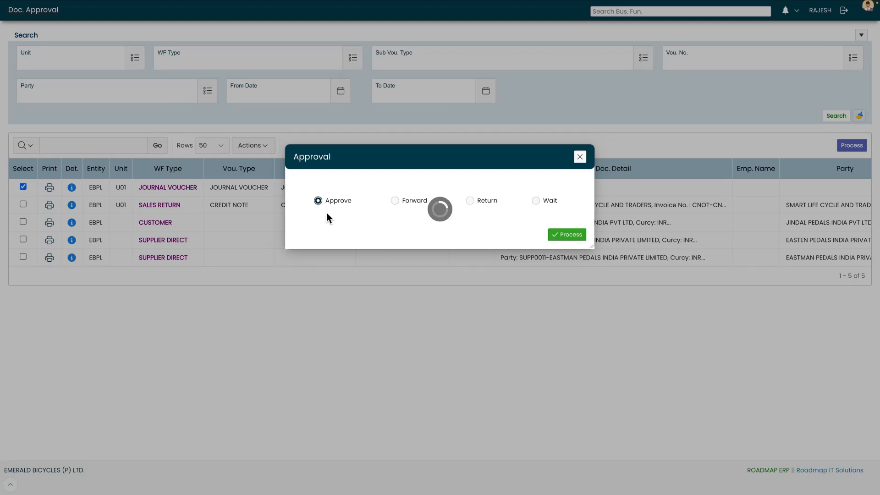
{"action": "left_click", "coordinate": [565, 236]}
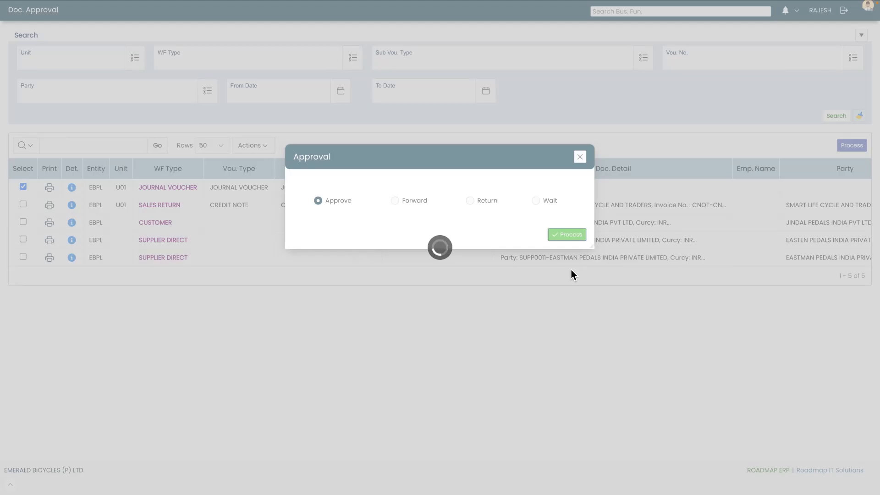